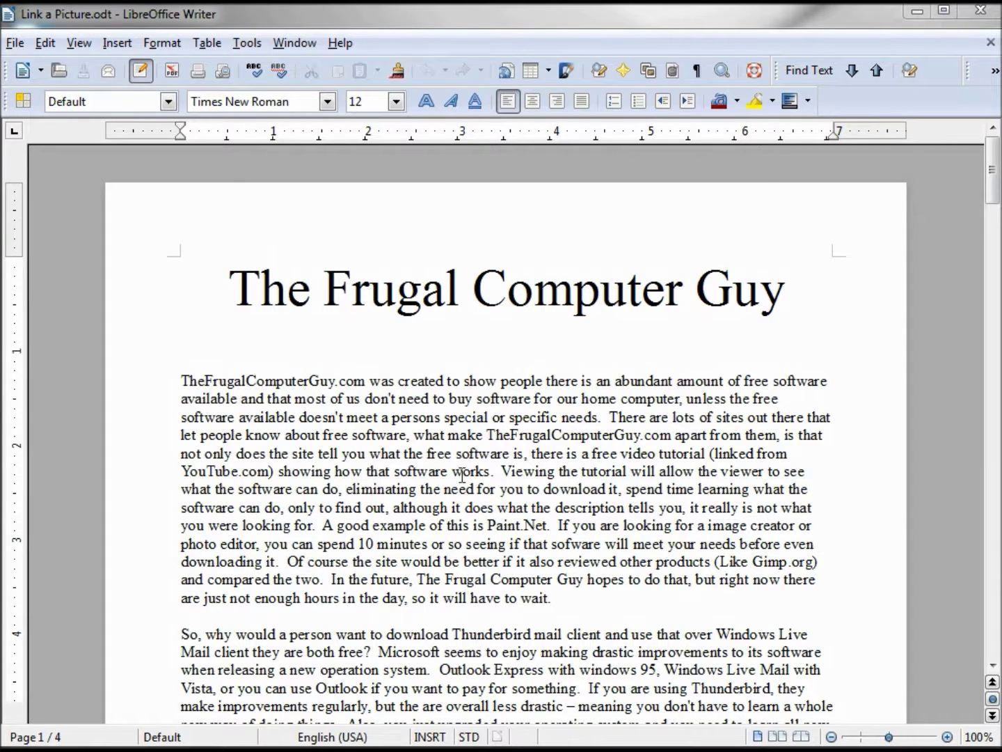
Insert TFCG-Logo.png from the desktop as a linked picture via Insert > Picture > From File.
left_click(117, 42)
mouse_move(166, 508)
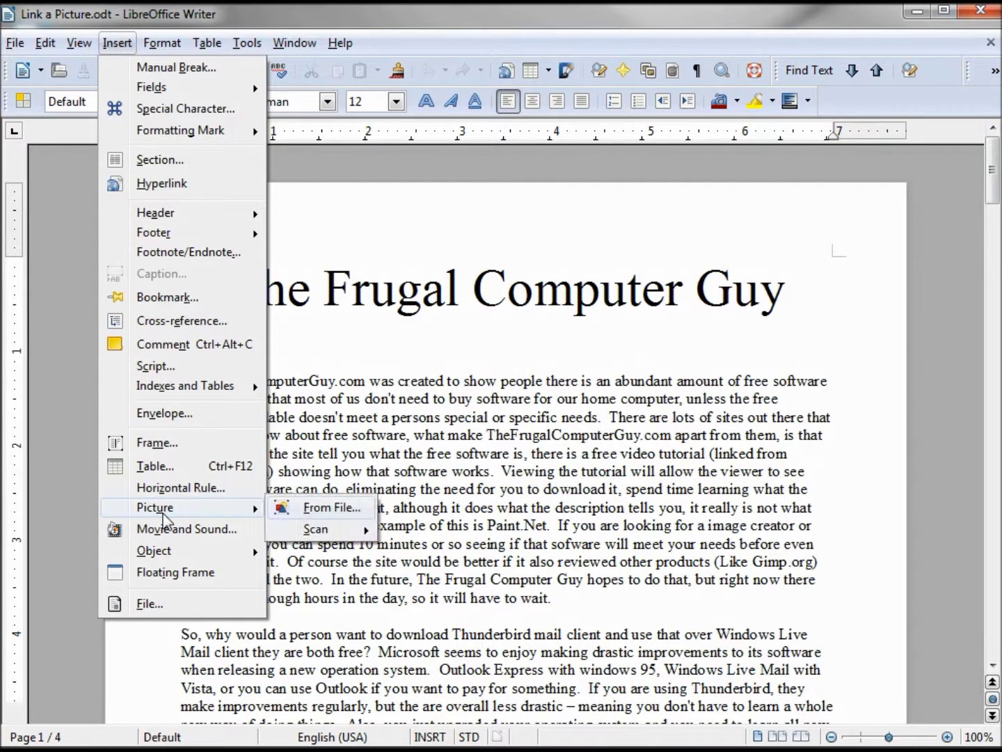
left_click(345, 515)
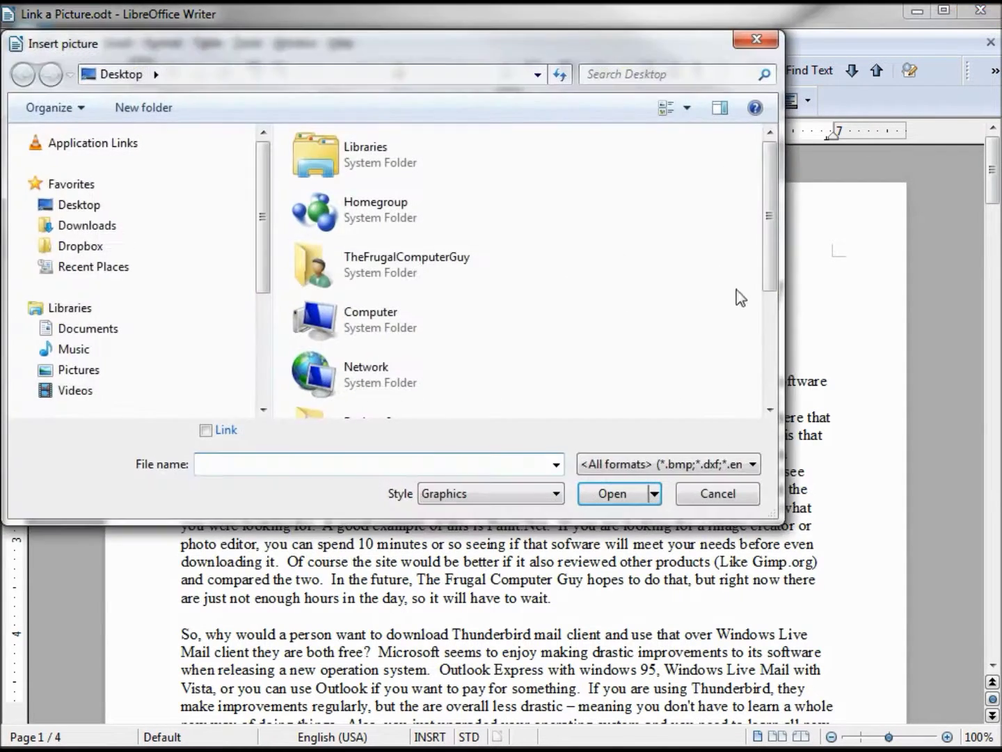
left_click_drag(778, 194, 780, 277)
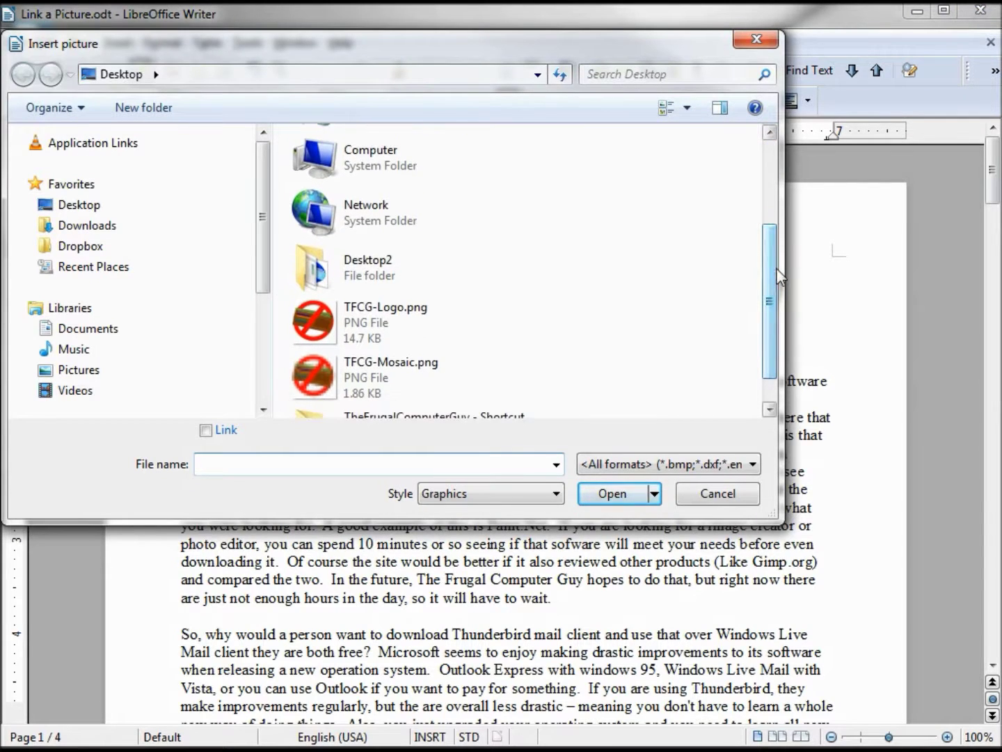
left_click(357, 322)
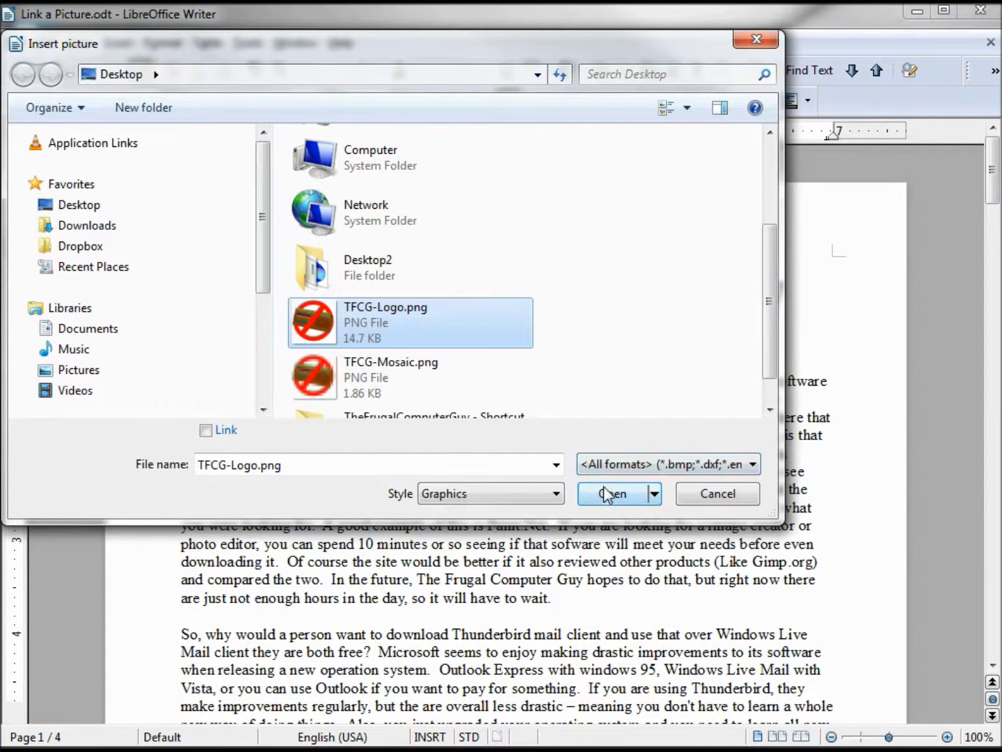
left_click(207, 432)
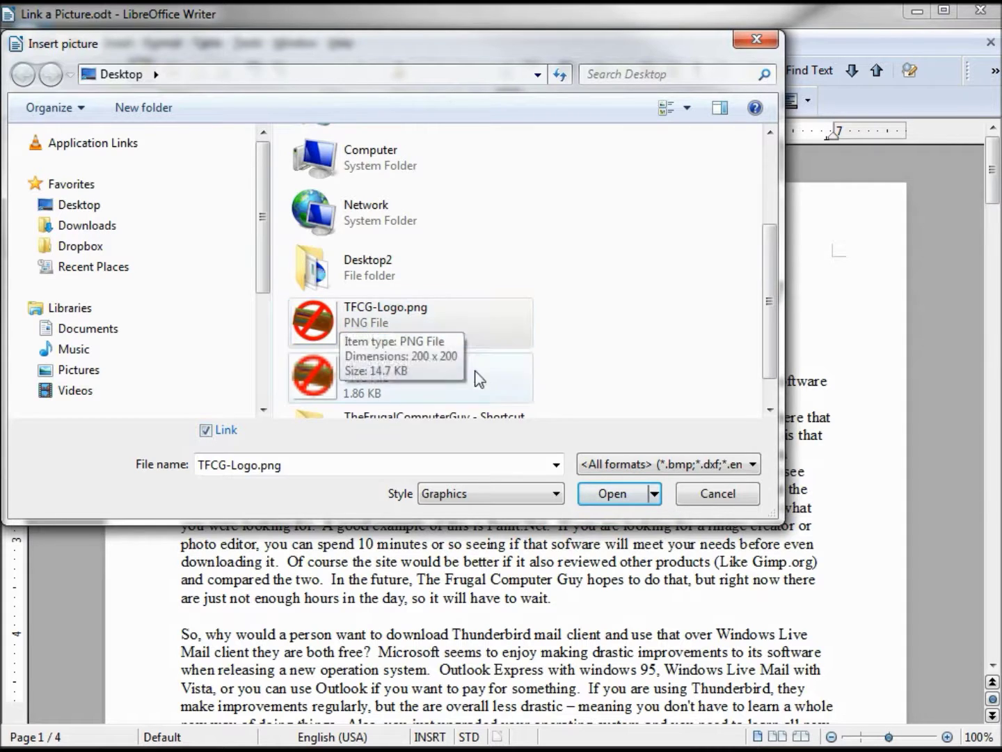
left_click(605, 493)
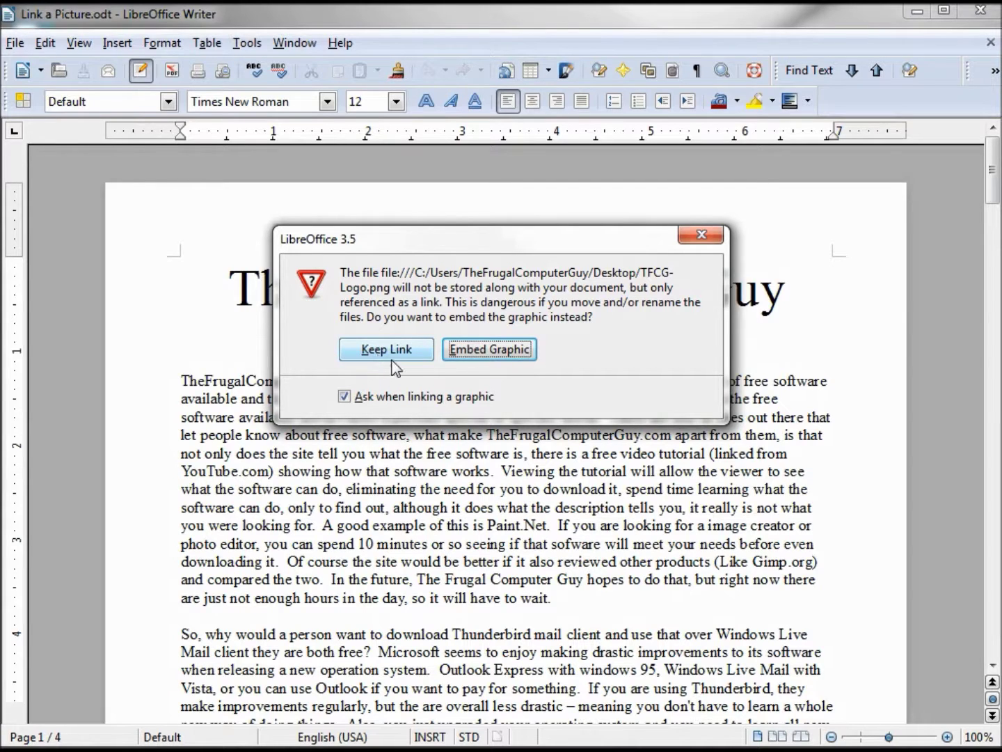
Leave 'Ask when linking a graphic' enabled and choose Keep Link for the logo picture.
left_click(344, 398)
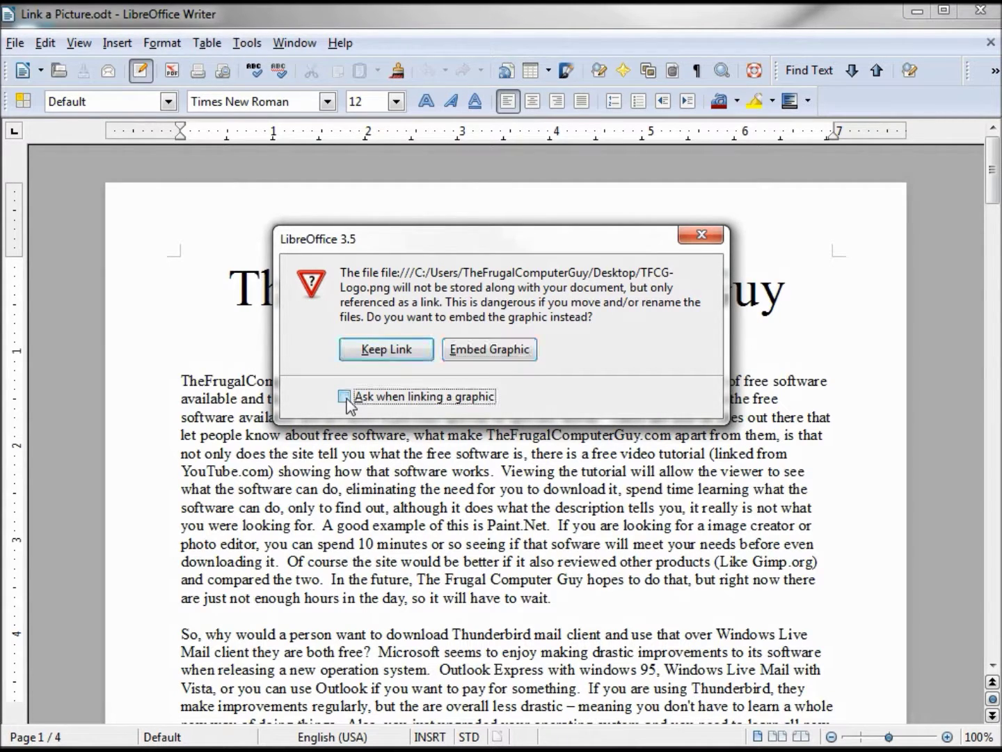
left_click(346, 398)
left_click(381, 350)
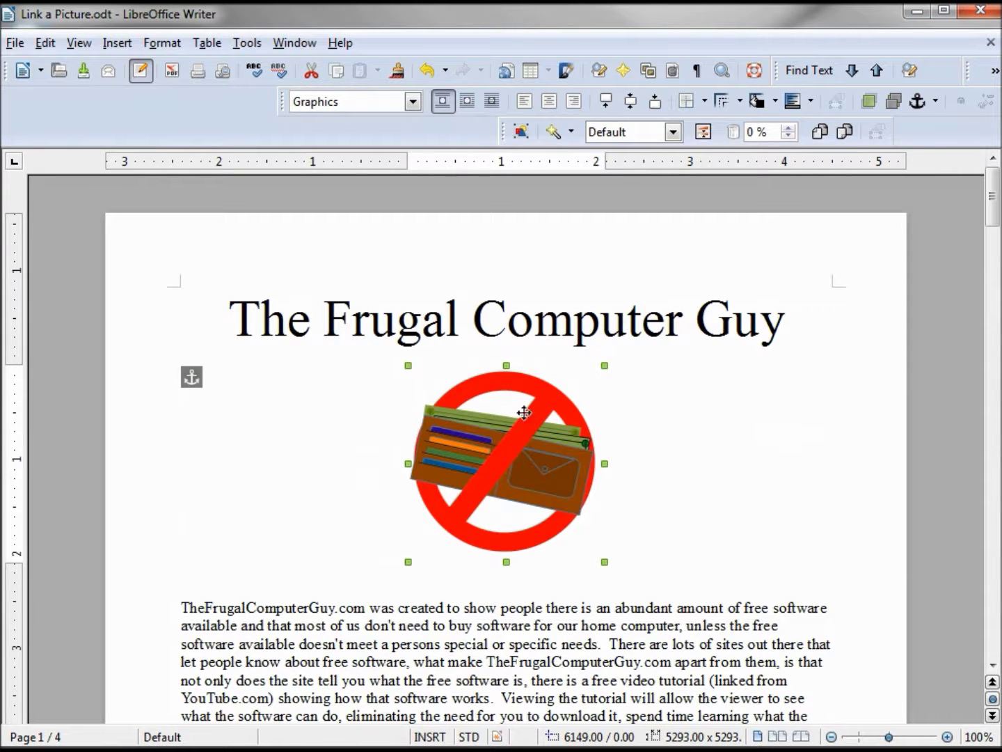
right_click(501, 401)
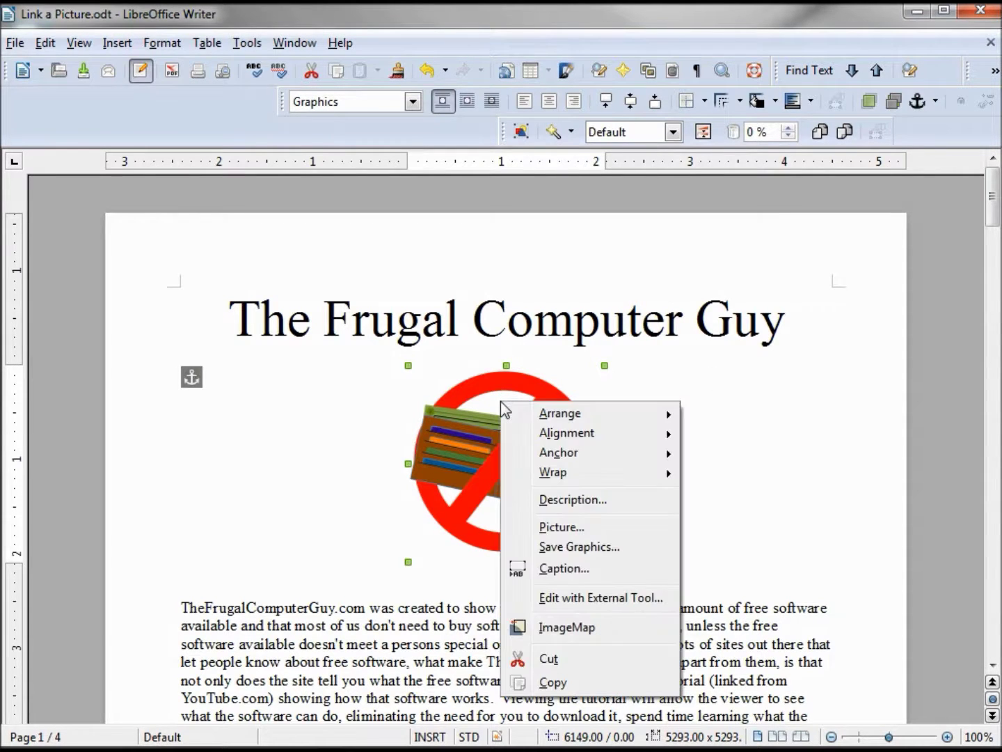
left_click(558, 530)
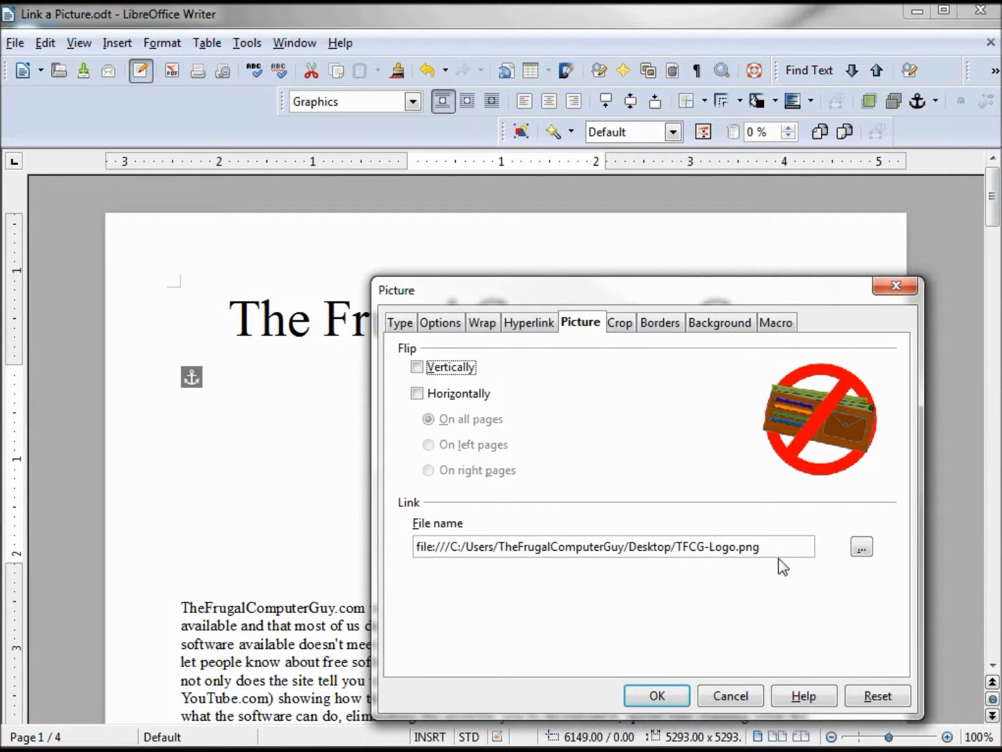
left_click(658, 698)
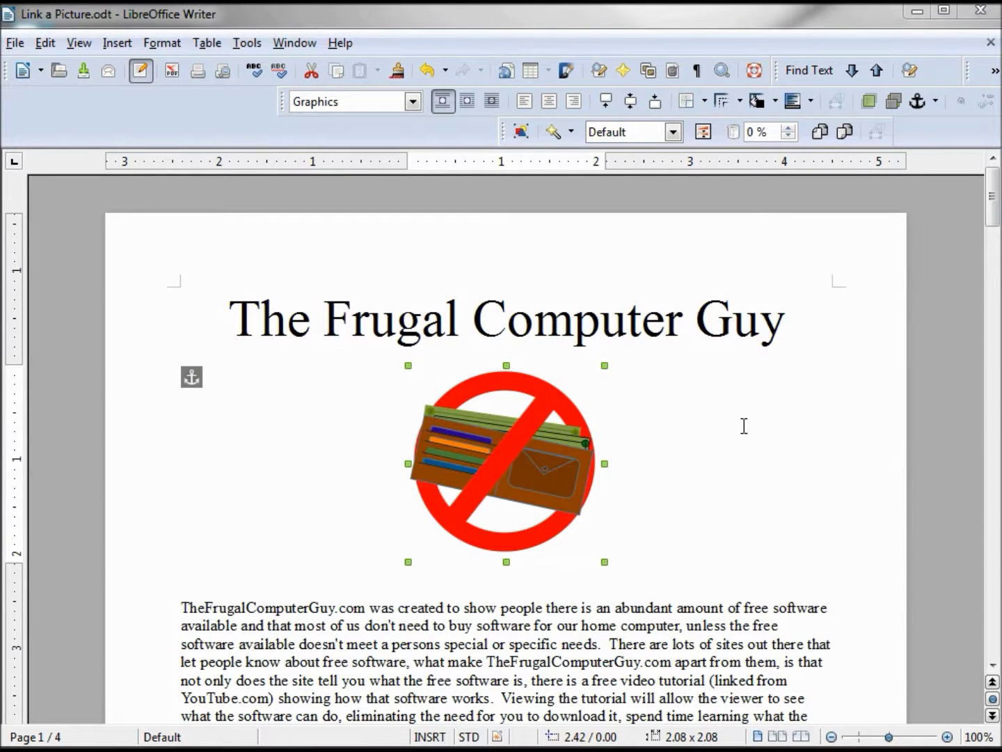
left_click(744, 426)
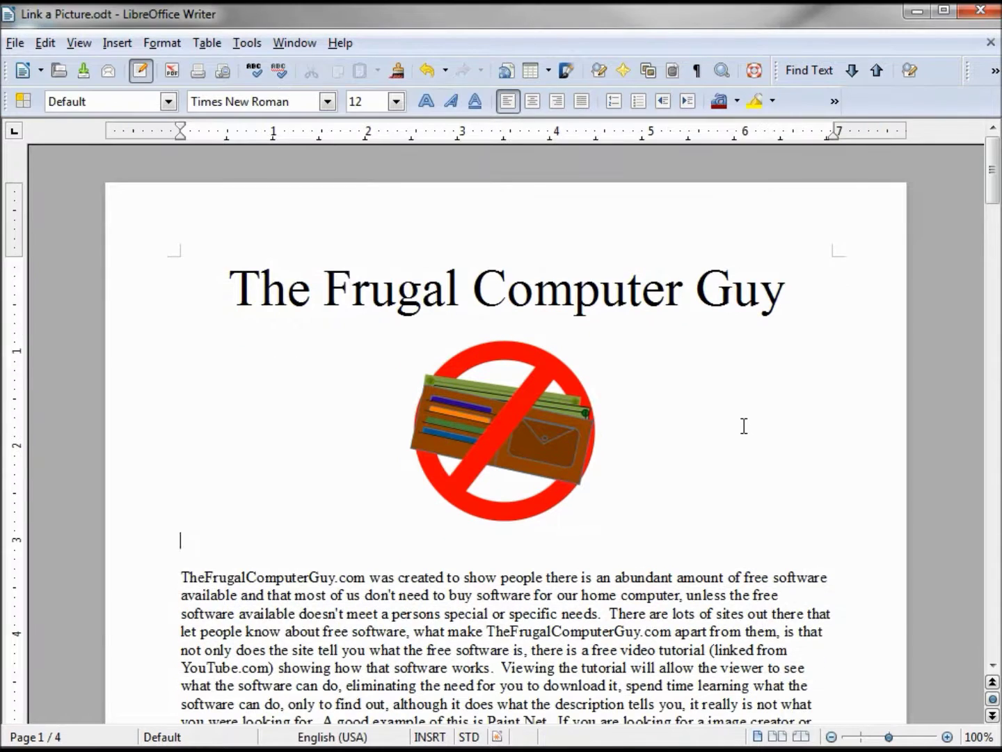
left_click(974, 10)
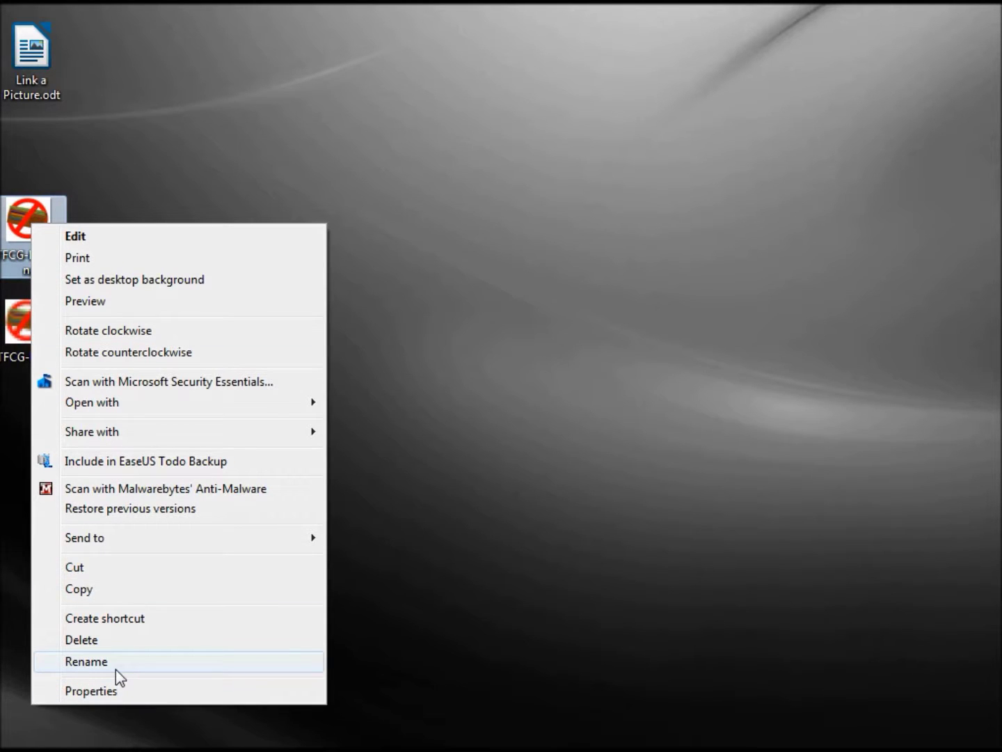
Rename TFCG-Logo.png aside by appending '-old' to its name.
left_click(87, 660)
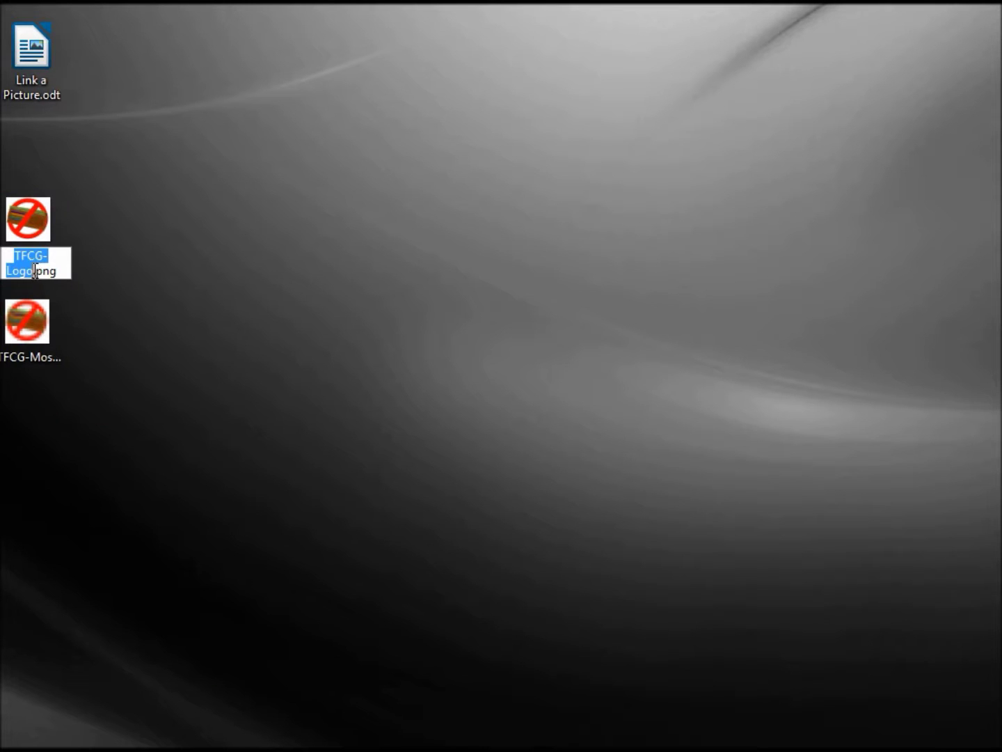
key("Right")
type("-old")
key("Home")
key("Delete")
key("Delete")
key("Delete")
key("Delete")
key("Delete")
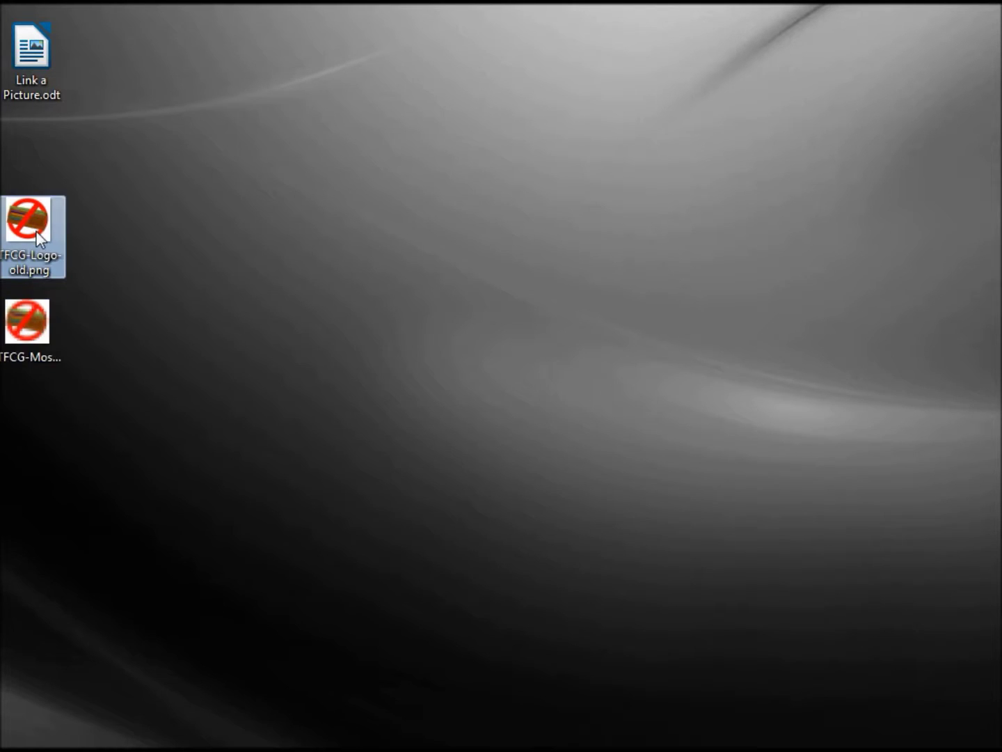
Rename TFCG-Mosaic.png to TFCG-Logo.png by erasing 'Mosai' from its name.
right_click(38, 332)
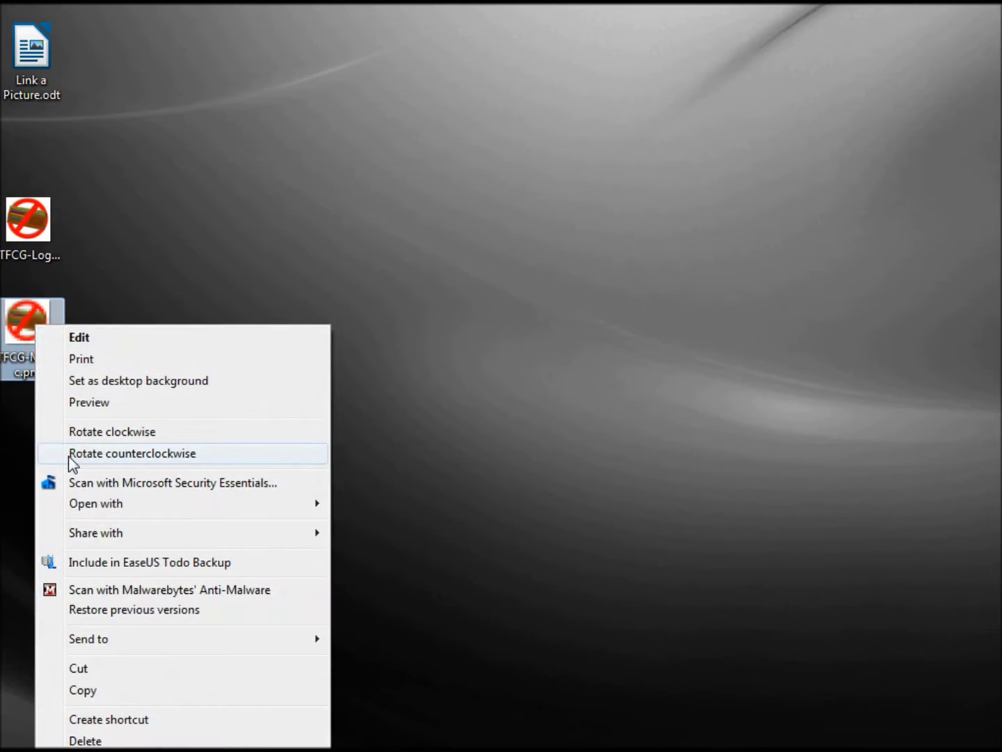
key("m")
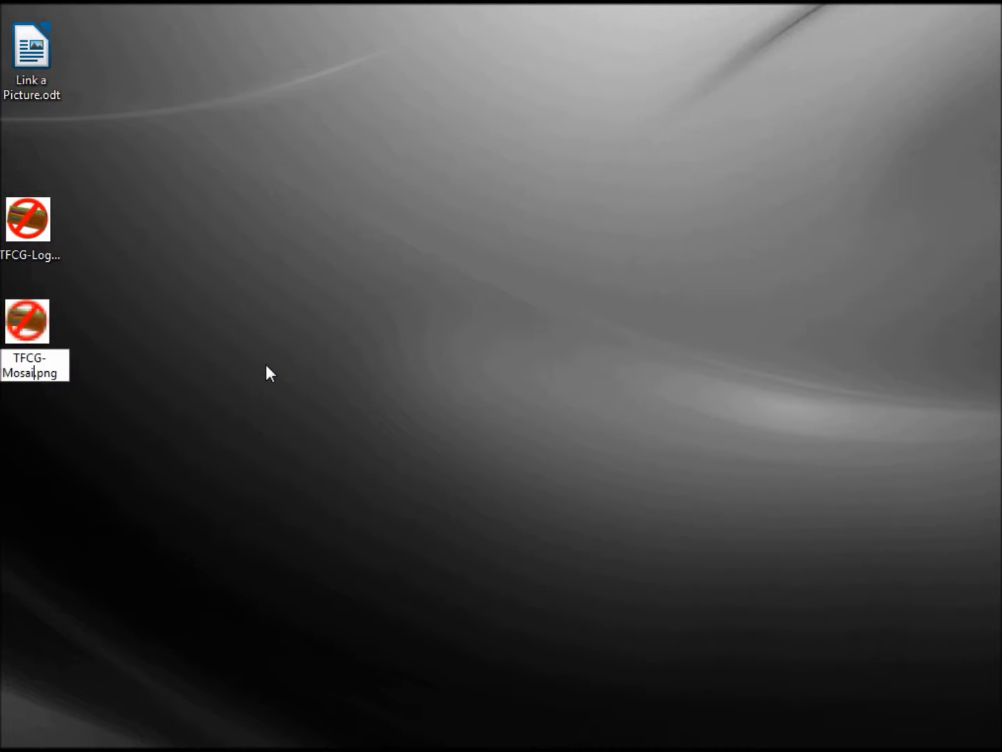
key("BackSpace")
key("BackSpace")
key("BackSpace")
key("BackSpace")
key("BackSpace")
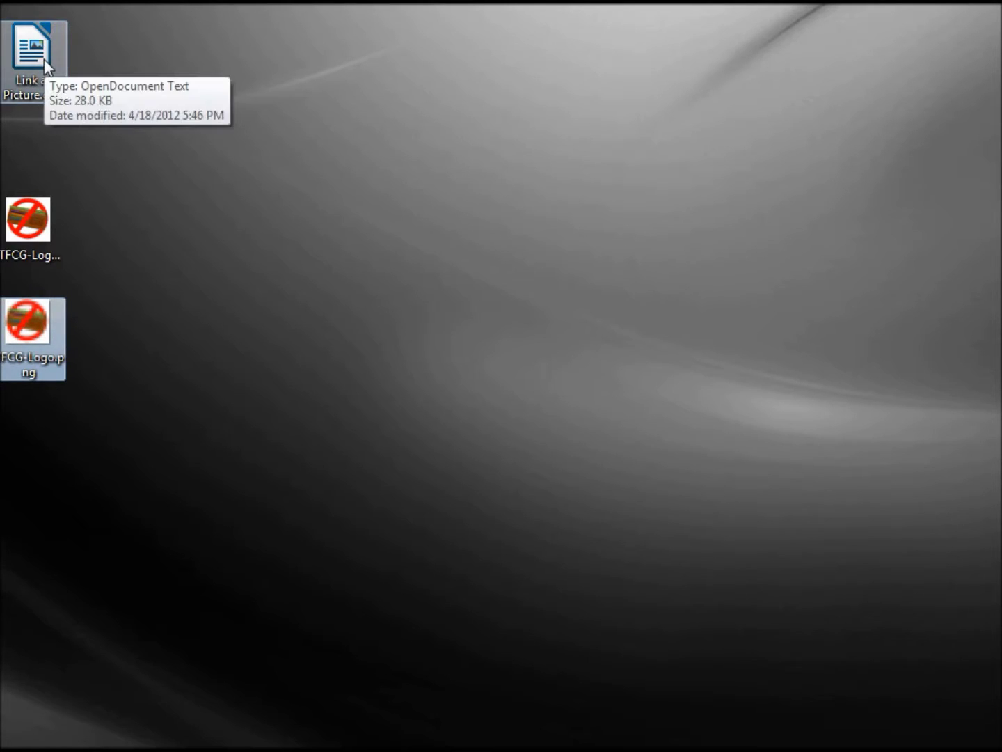
Open Link a Picture.odt from the desktop to show the mosaic picture through the link.
mouse_move(30, 333)
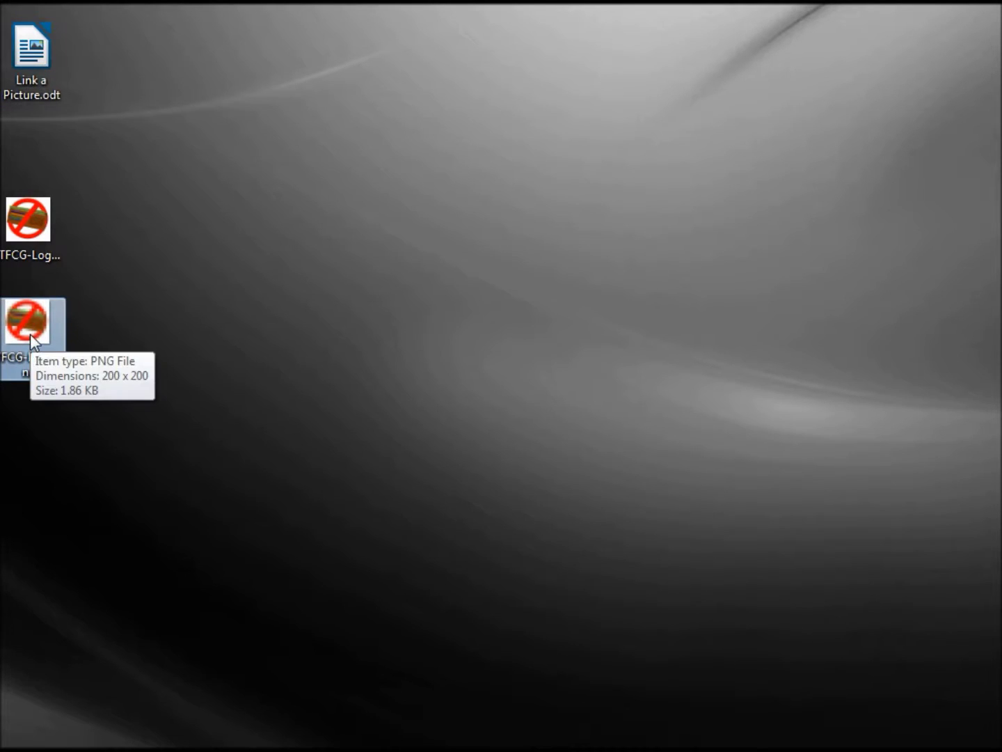
double_click(35, 41)
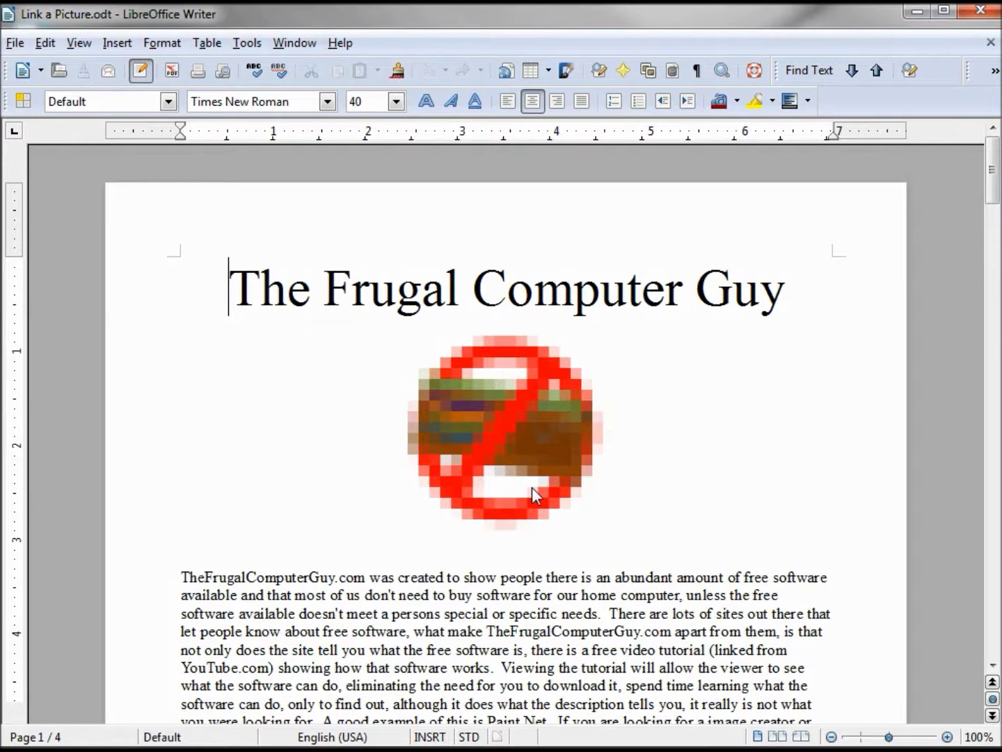
Stretch the mosaic logo wider to both the right and left, then save and close the document.
left_click(532, 487)
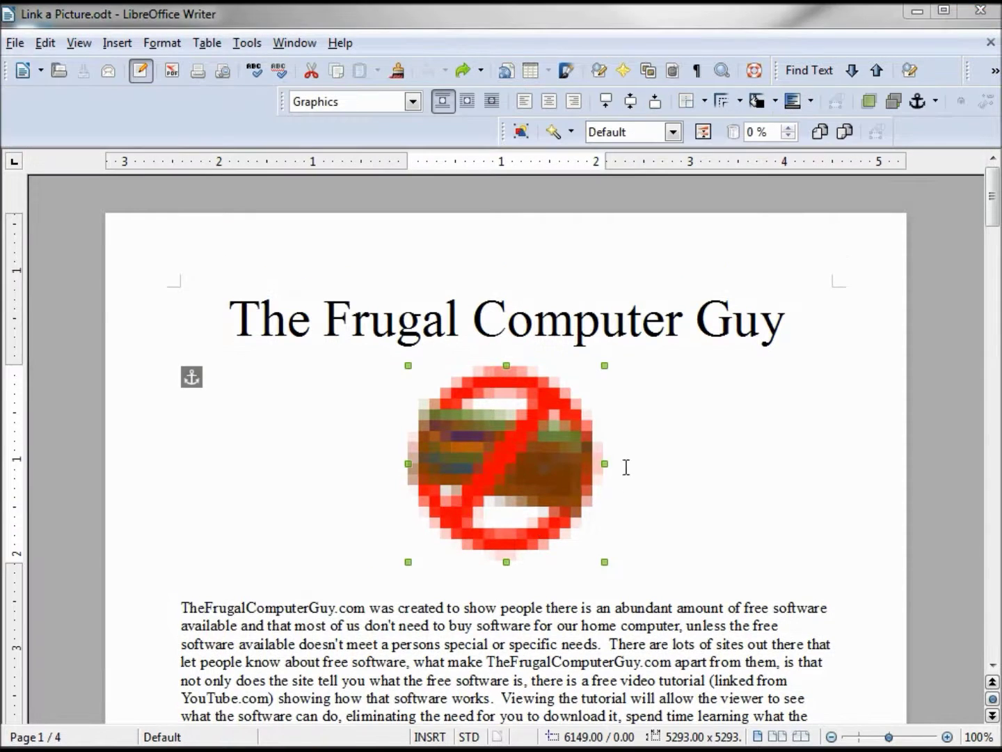
left_click_drag(605, 463, 824, 460)
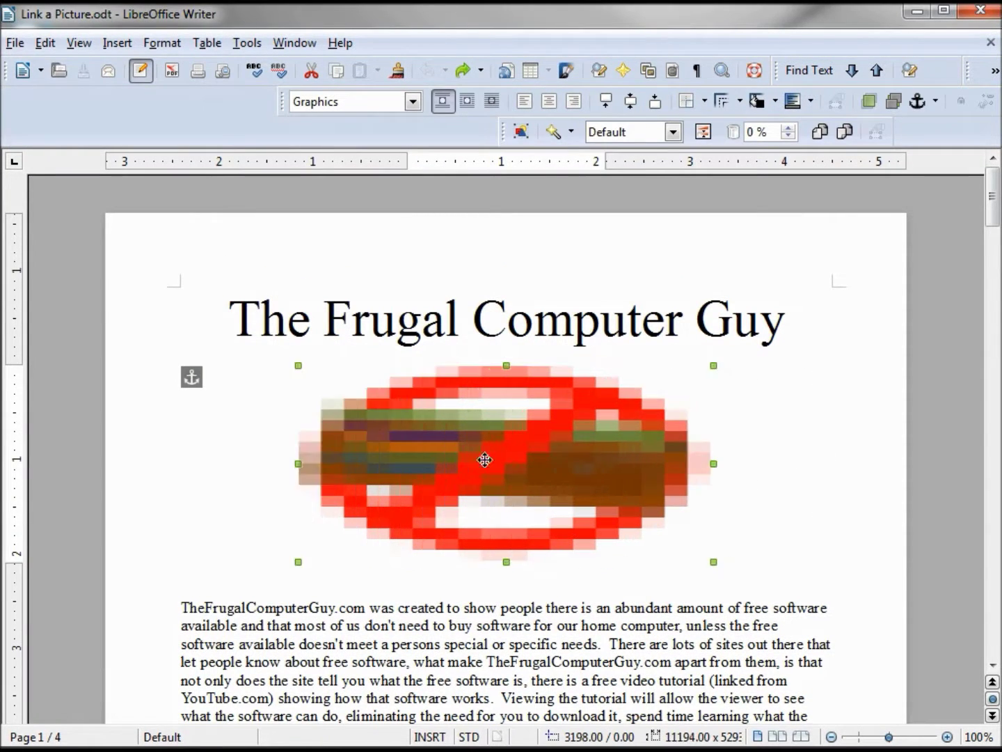
left_click_drag(297, 463, 152, 460)
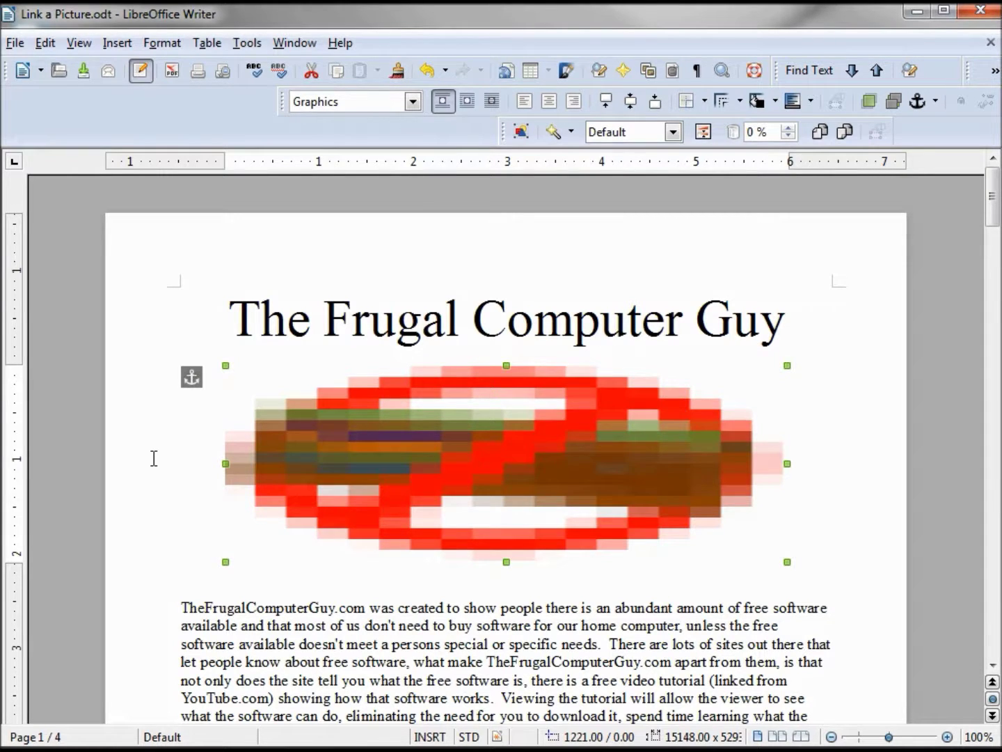
left_click(980, 9)
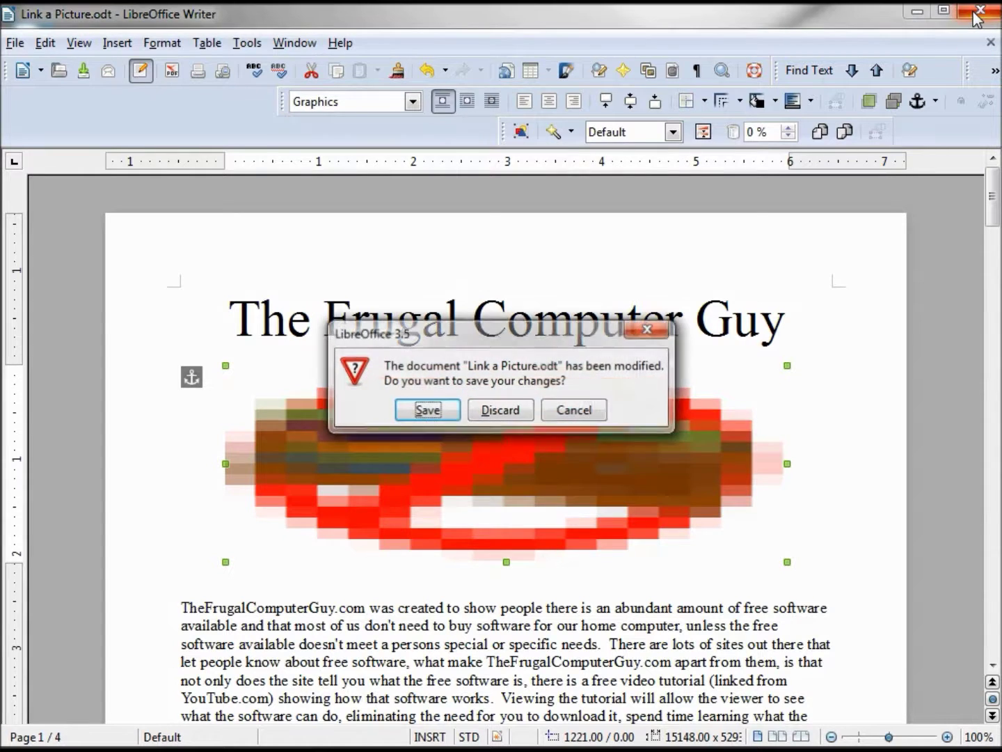
left_click(428, 410)
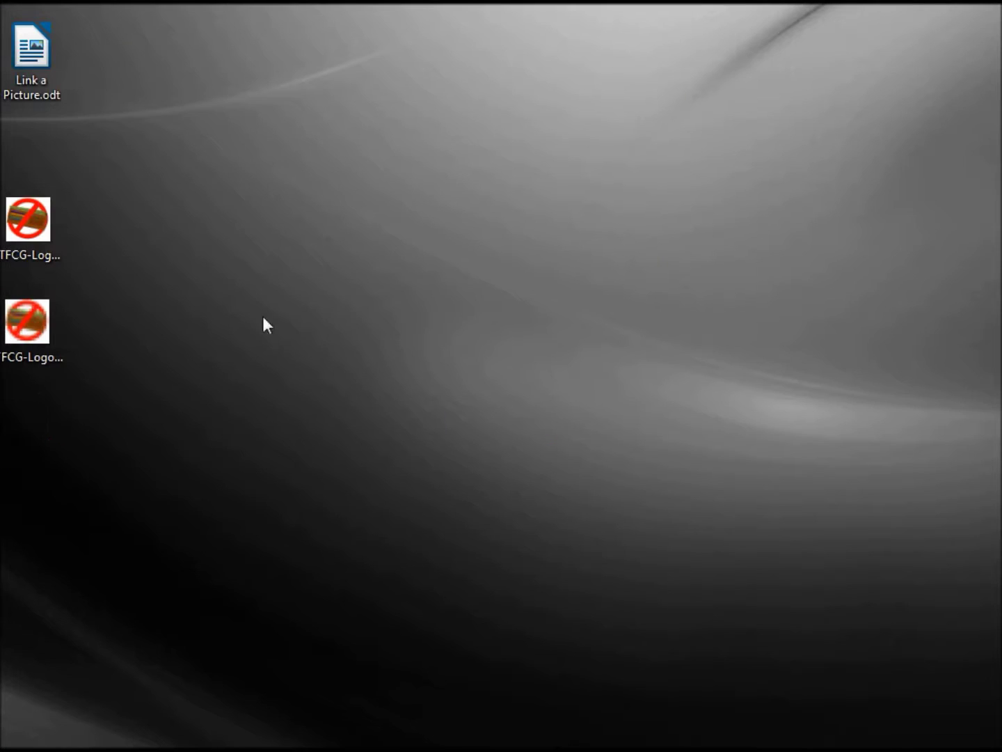
Rename the logo file to TFCG-Mosaic.png, select the other logo, and close the broken-link document.
right_click(29, 320)
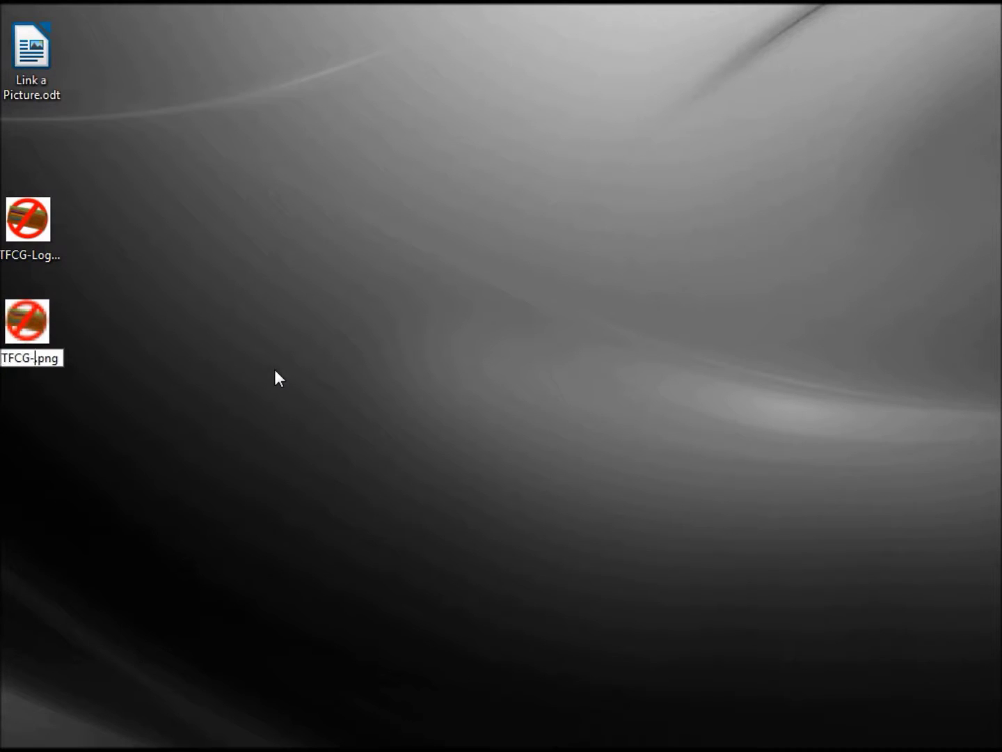
type("Mosaic")
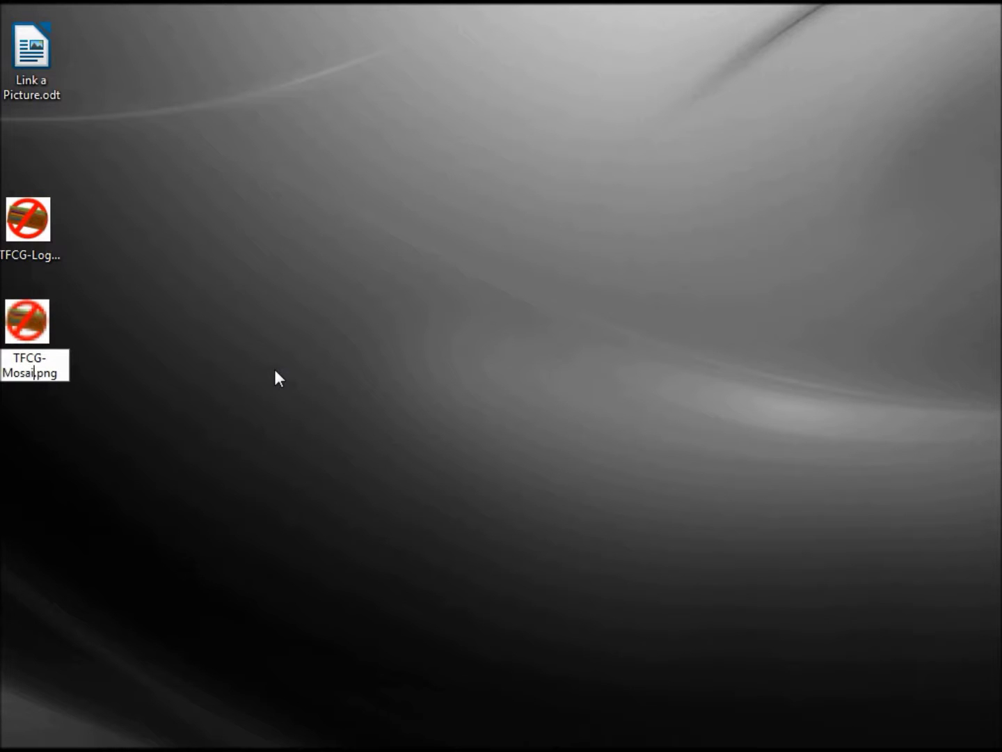
key("Return")
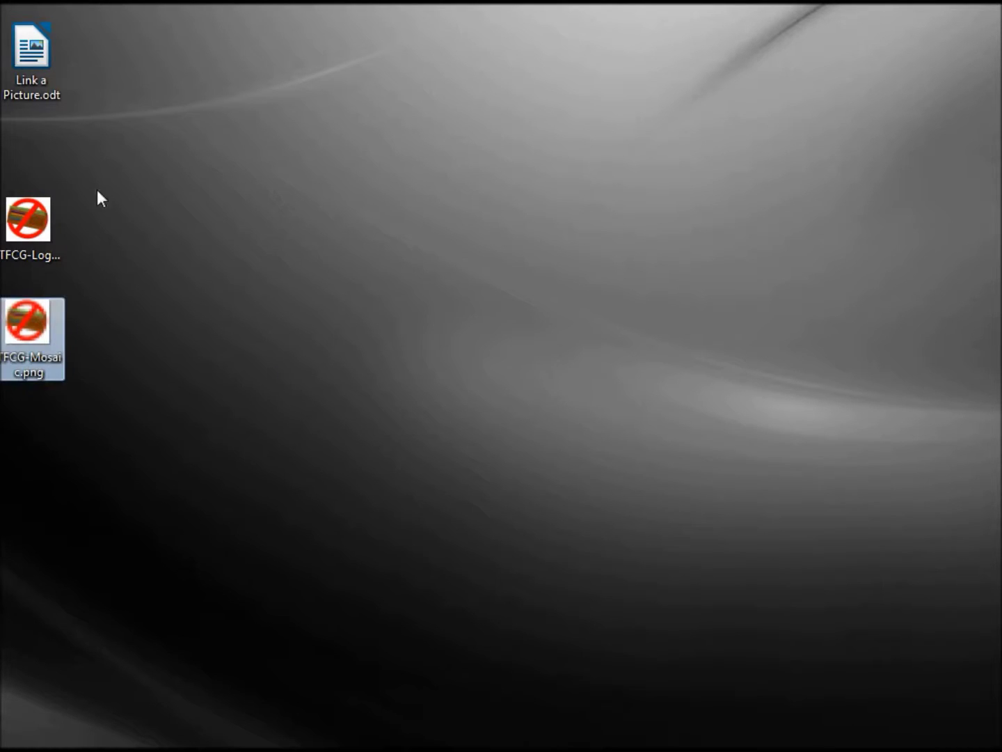
left_click(48, 238)
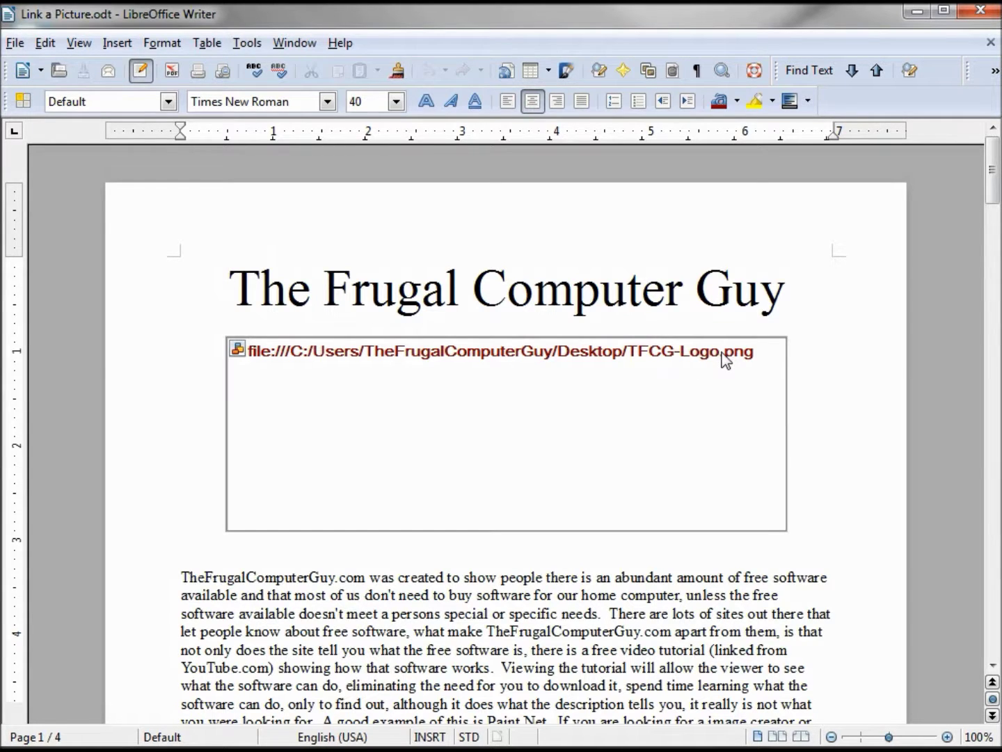
left_click(980, 10)
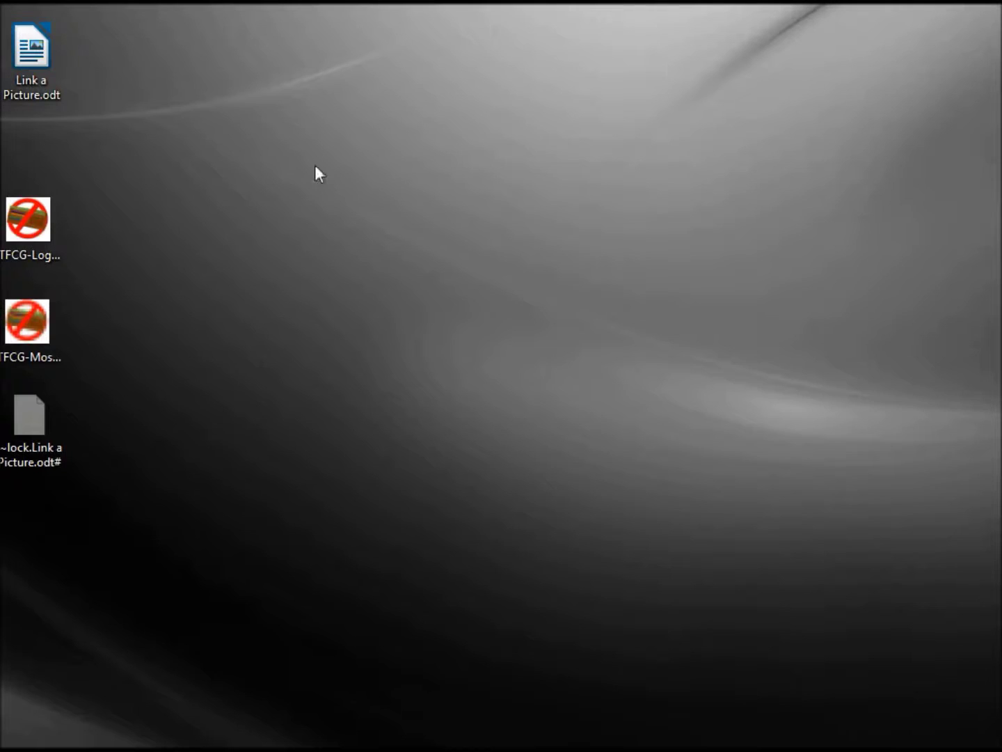
Rename the other logo file on the desktop to TFCG-Logo.png.
right_click(36, 231)
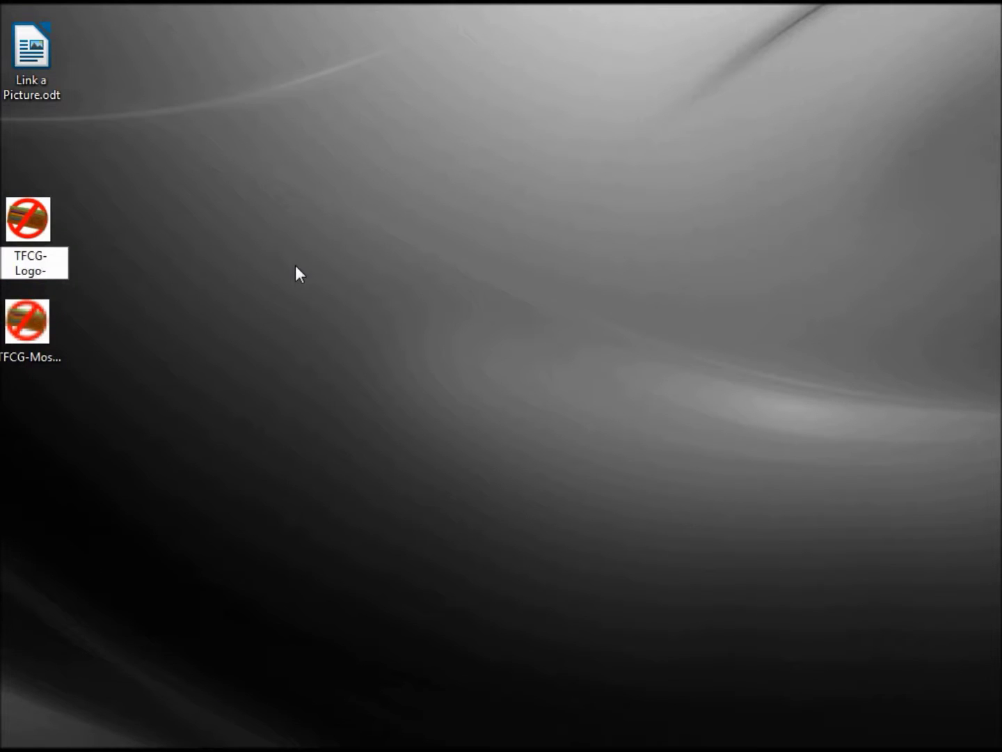
type("ld.png")
key("Delete")
key("Delete")
key("Return")
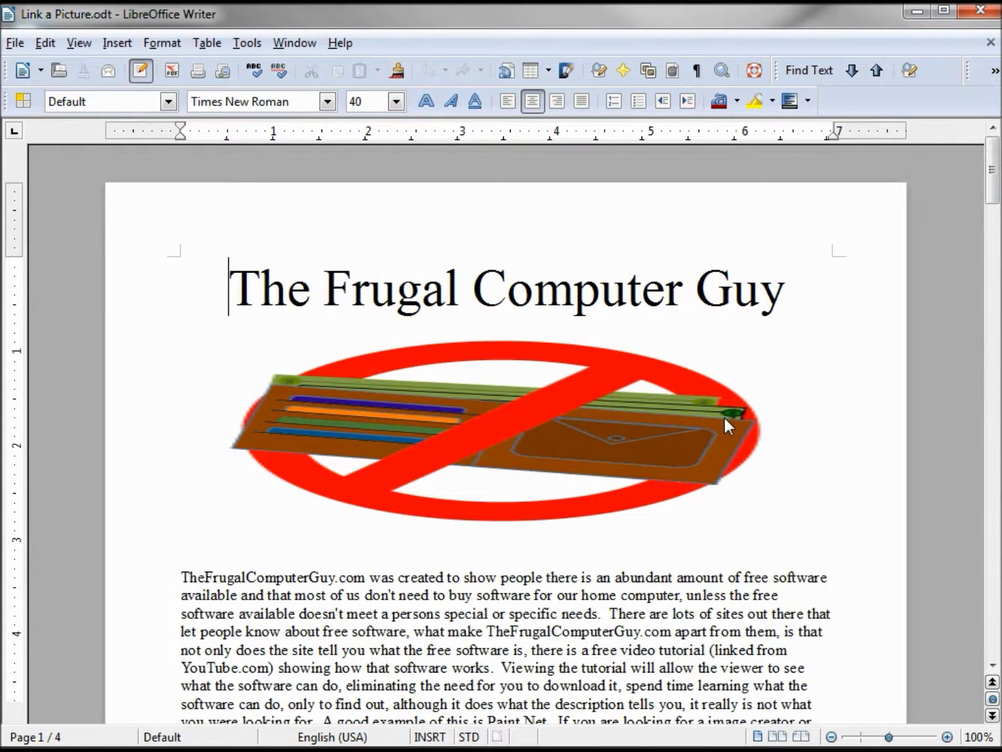
right_click(474, 418)
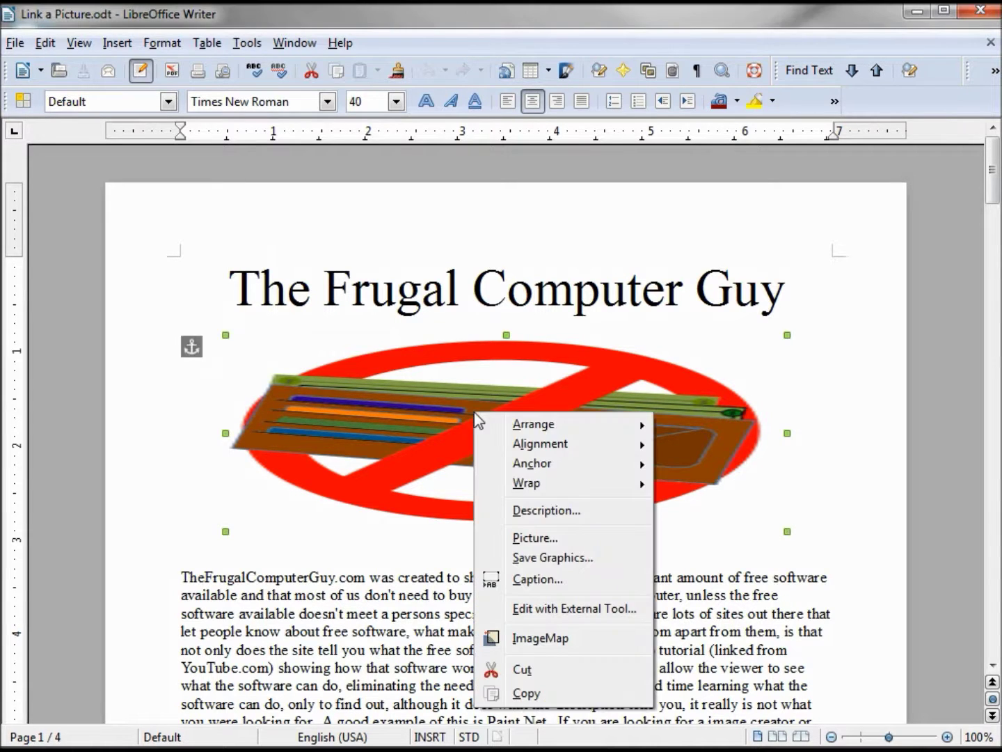
left_click(543, 537)
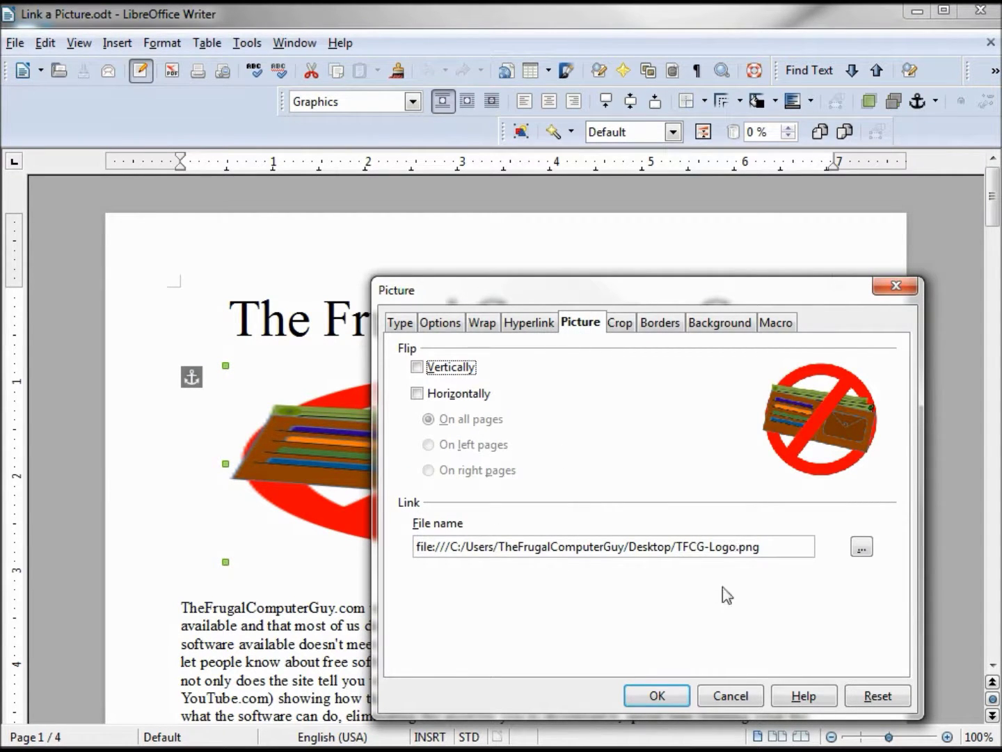
left_click(735, 696)
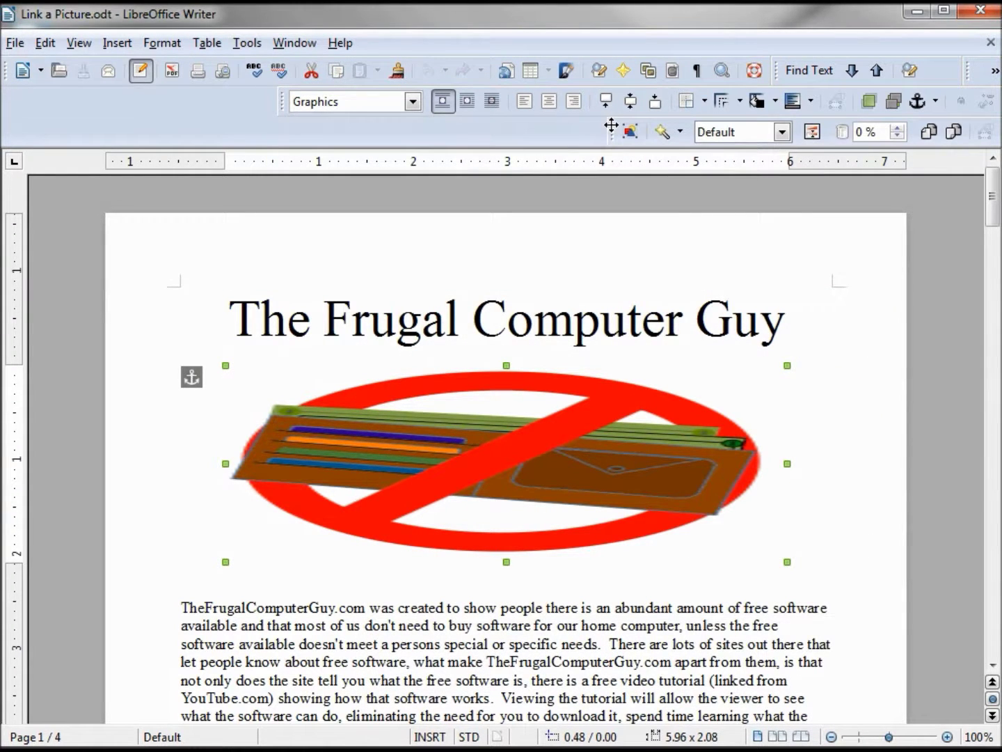
left_click_drag(610, 125, 226, 243)
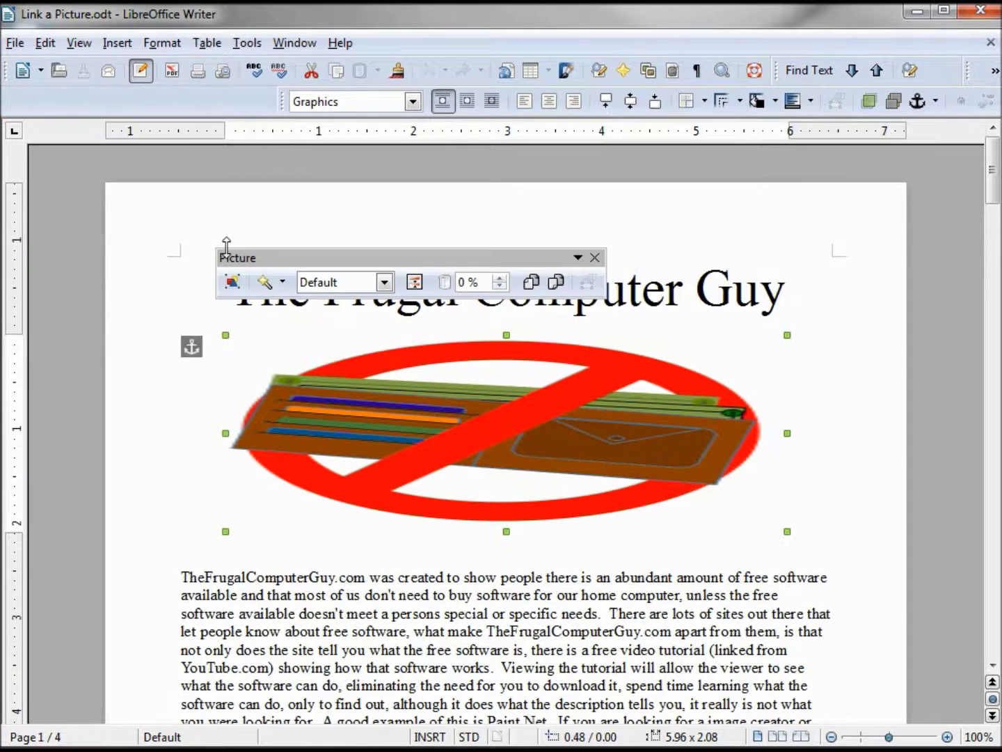
Apply the Charcoal Sketch filter to the logo and open the filtered picture's Properties.
left_click(280, 284)
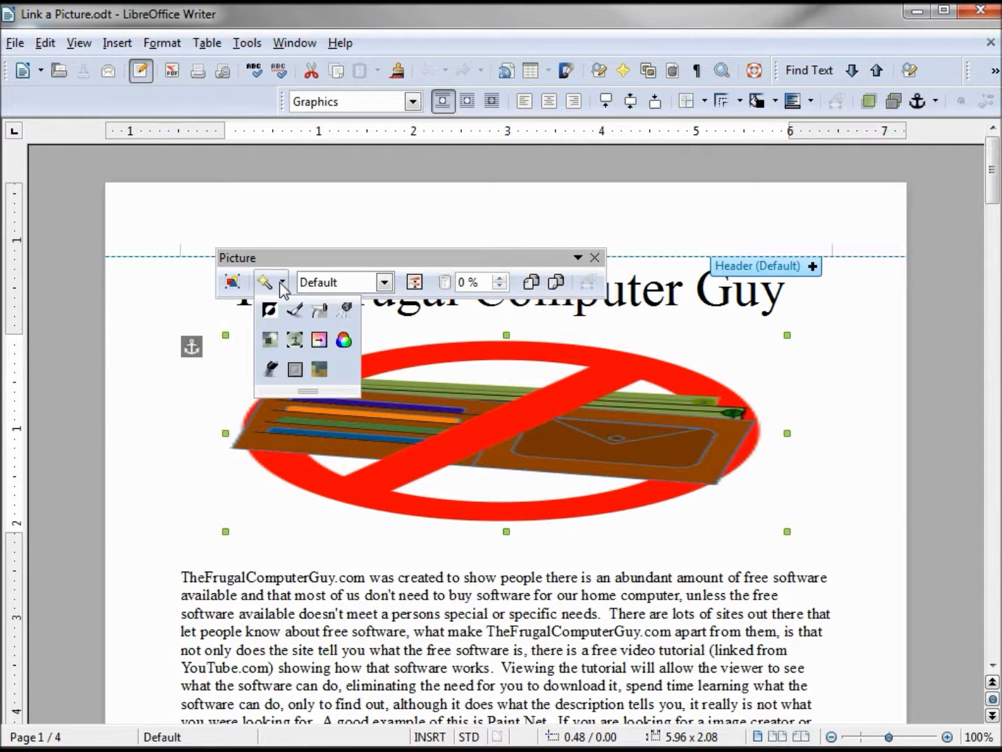
left_click(271, 369)
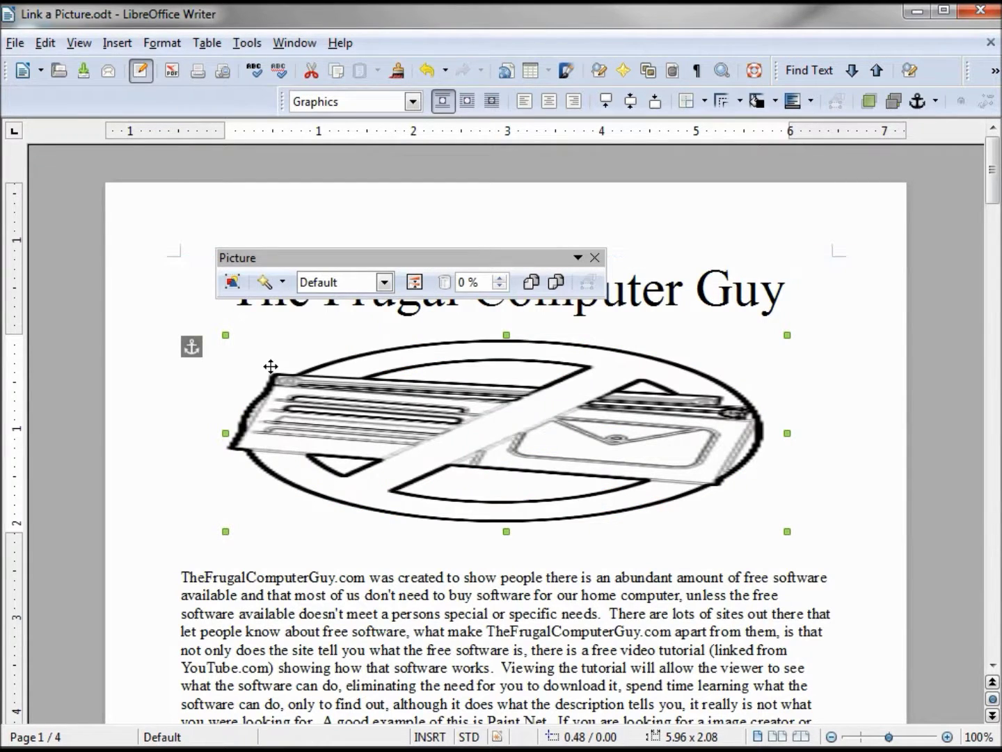
right_click(444, 376)
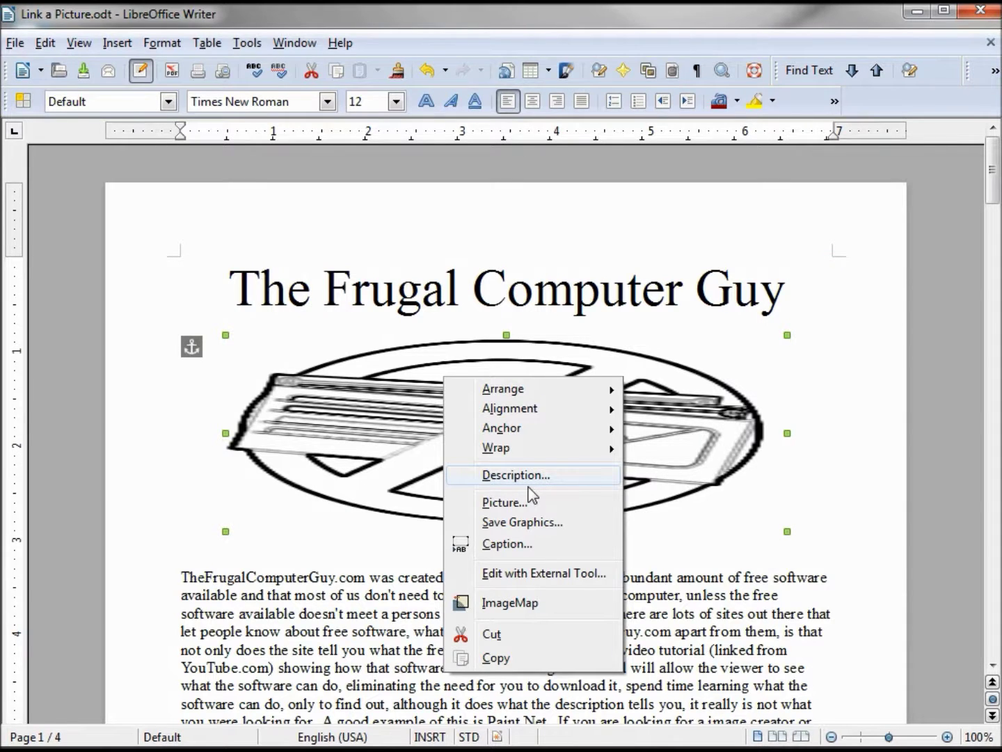
left_click(531, 501)
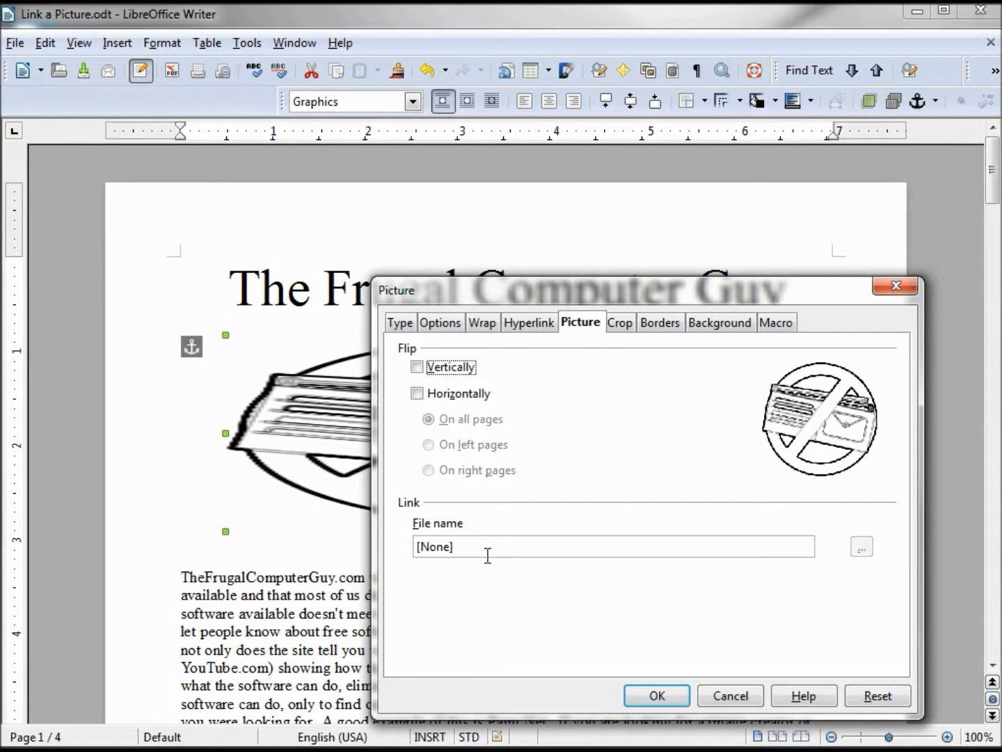
left_click(738, 698)
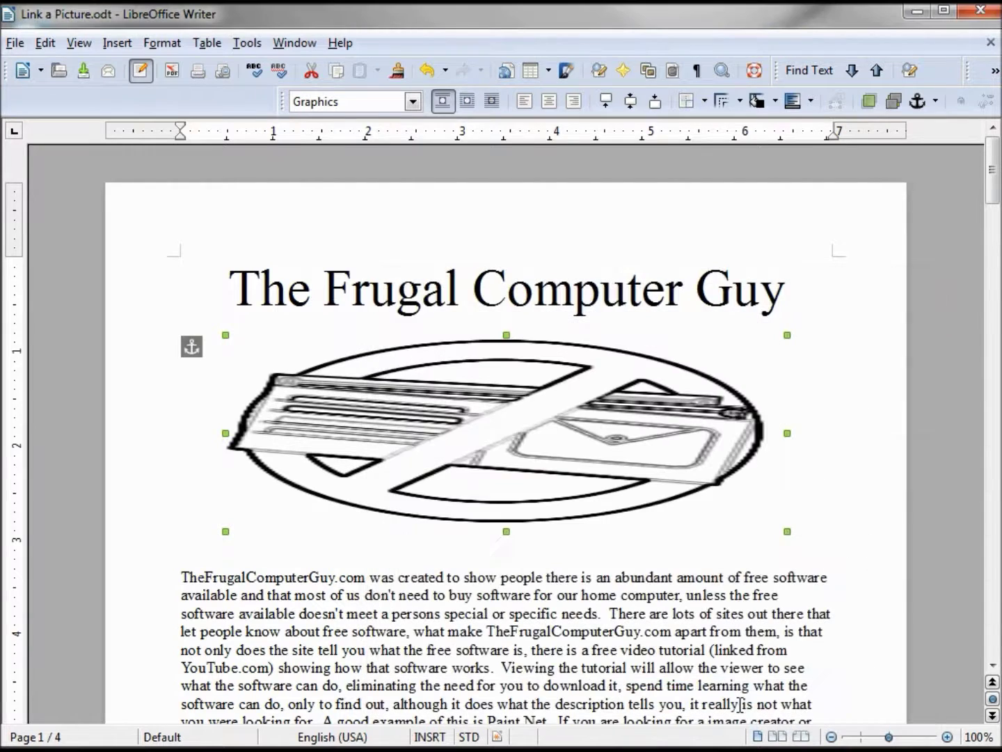
left_click(639, 594)
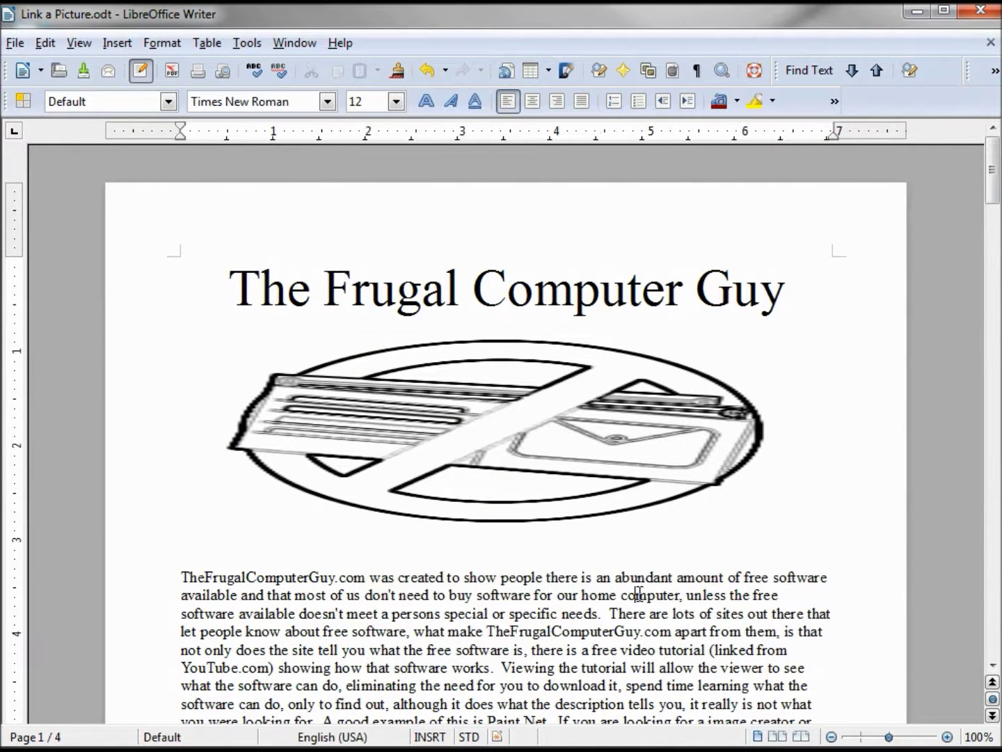